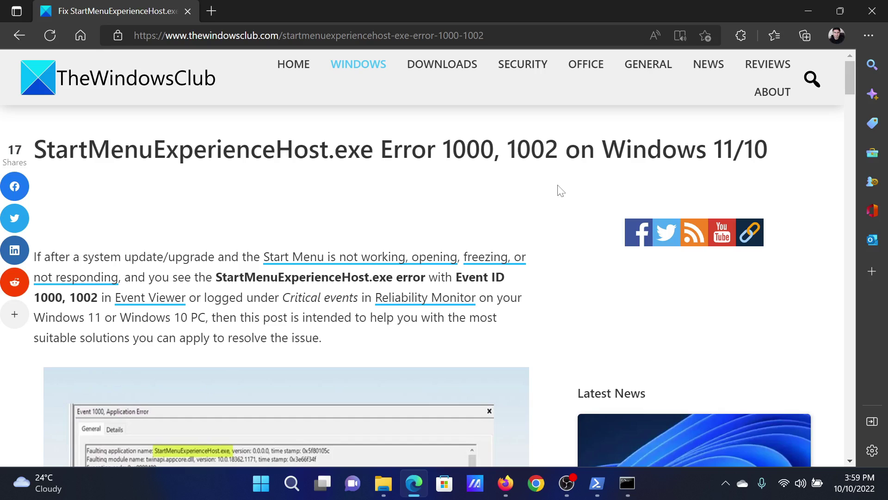
{"action": "scroll", "coordinate": [559, 190], "scroll_direction": "down", "scroll_amount": 5}
{"action": "scroll", "coordinate": [560, 190], "scroll_direction": "down", "scroll_amount": 5}
{"action": "scroll", "coordinate": [560, 190], "scroll_direction": "down", "scroll_amount": 3}
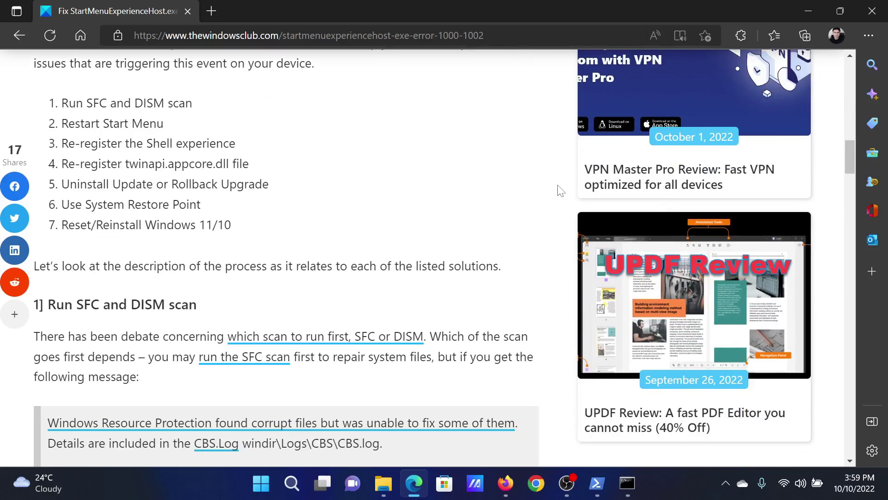
Step: Bring up the administrator Command Prompt and enter sfc /scannow at the prompt
{"action": "left_click", "coordinate": [291, 482]}
{"action": "type", "text": "comm"}
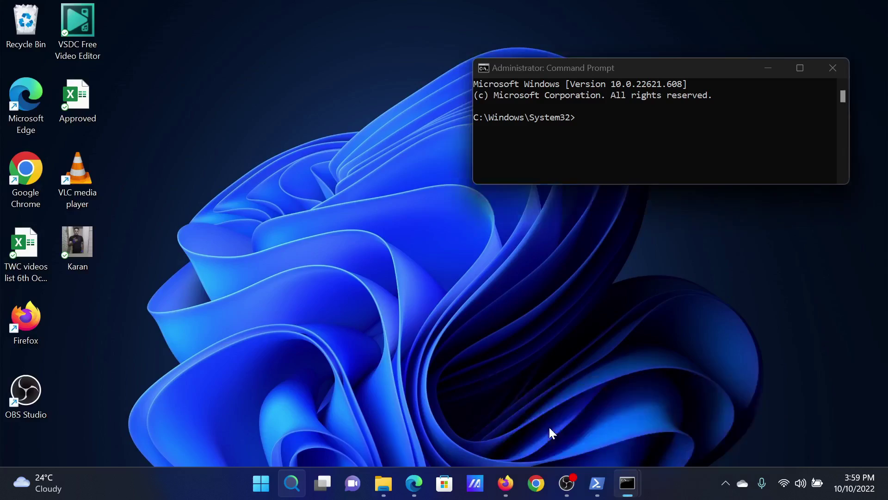
{"action": "left_click", "coordinate": [549, 425]}
{"action": "type", "text": "sfc /sc"}
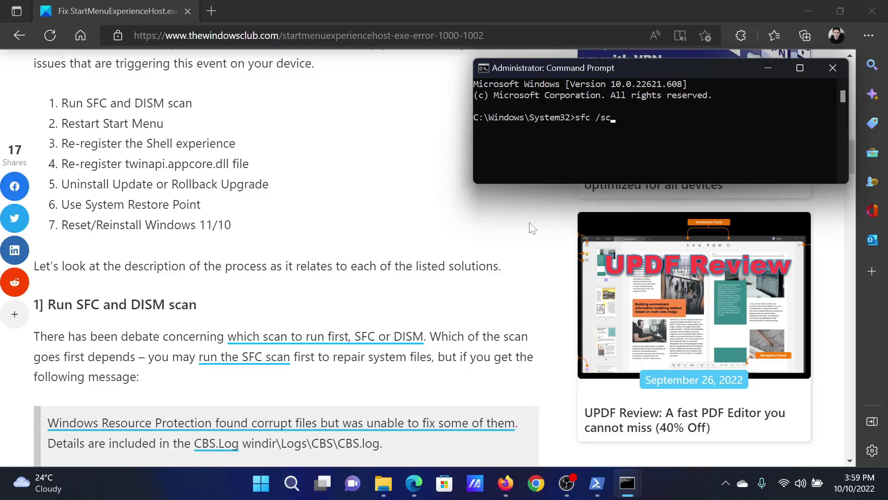
{"action": "type", "text": "annow"}
Step: Return to the article and highlight the Restart Start Menu fix
{"action": "left_click", "coordinate": [345, 169]}
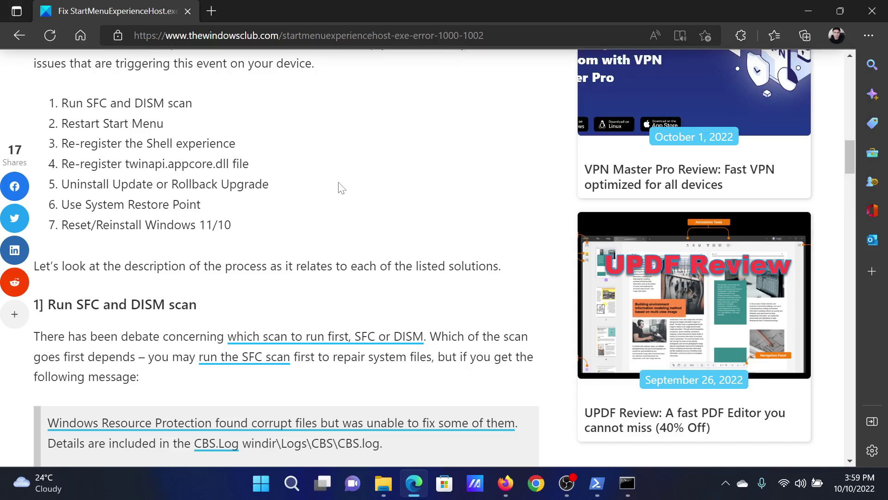
{"action": "left_click_drag", "start_coordinate": [61, 123], "coordinate": [163, 123]}
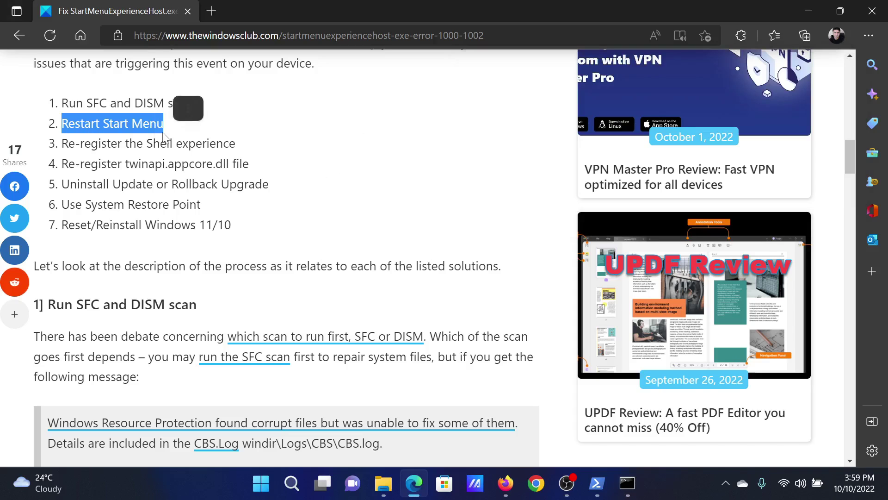
{"action": "left_click", "coordinate": [425, 164]}
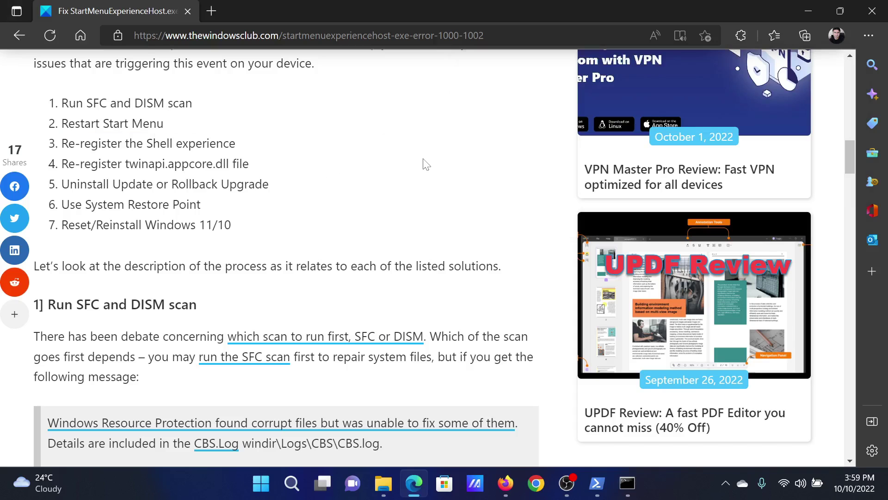
Step: End the Start (2) process in Task Manager so the Start menu restarts
{"action": "left_click", "coordinate": [291, 482]}
{"action": "type", "text": "task"}
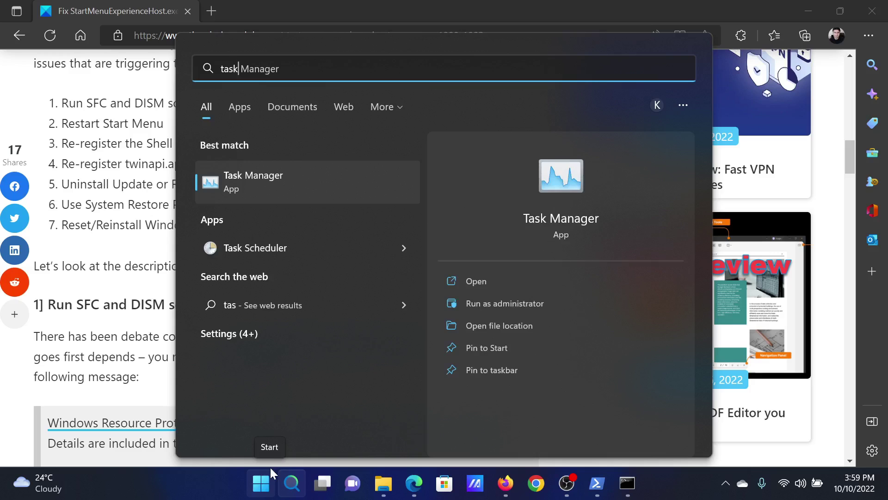
{"action": "left_click", "coordinate": [338, 191]}
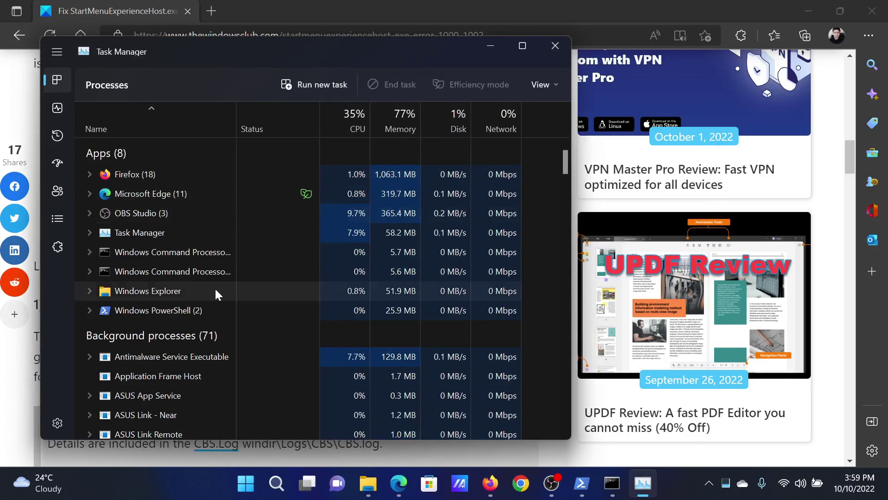
{"action": "scroll", "coordinate": [207, 292], "scroll_direction": "down", "scroll_amount": 3}
{"action": "scroll", "coordinate": [199, 297], "scroll_direction": "down", "scroll_amount": 5}
{"action": "scroll", "coordinate": [199, 296], "scroll_direction": "down", "scroll_amount": 4}
{"action": "scroll", "coordinate": [200, 298], "scroll_direction": "down", "scroll_amount": 3}
{"action": "scroll", "coordinate": [200, 298], "scroll_direction": "down", "scroll_amount": 2}
{"action": "scroll", "coordinate": [199, 299], "scroll_direction": "down", "scroll_amount": 2}
{"action": "scroll", "coordinate": [200, 299], "scroll_direction": "down", "scroll_amount": 2}
{"action": "scroll", "coordinate": [199, 297], "scroll_direction": "down", "scroll_amount": 3}
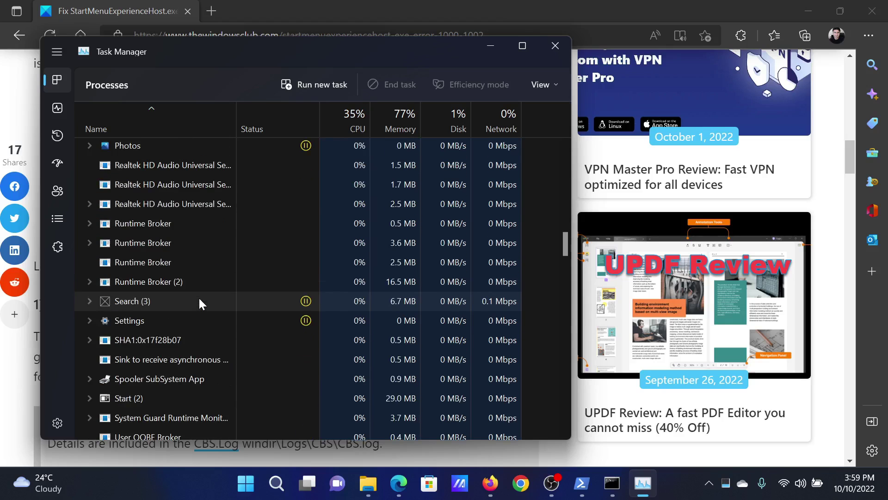
{"action": "scroll", "coordinate": [145, 328], "scroll_direction": "down", "scroll_amount": 1}
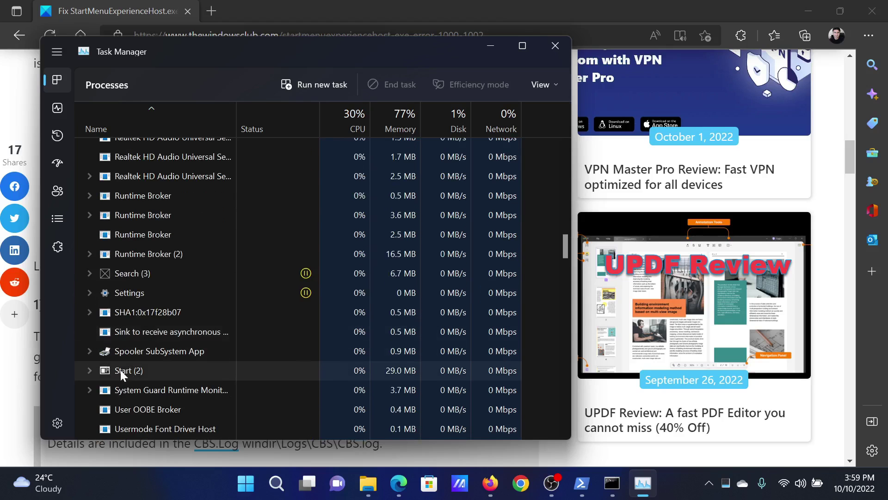
{"action": "right_click", "coordinate": [138, 373]}
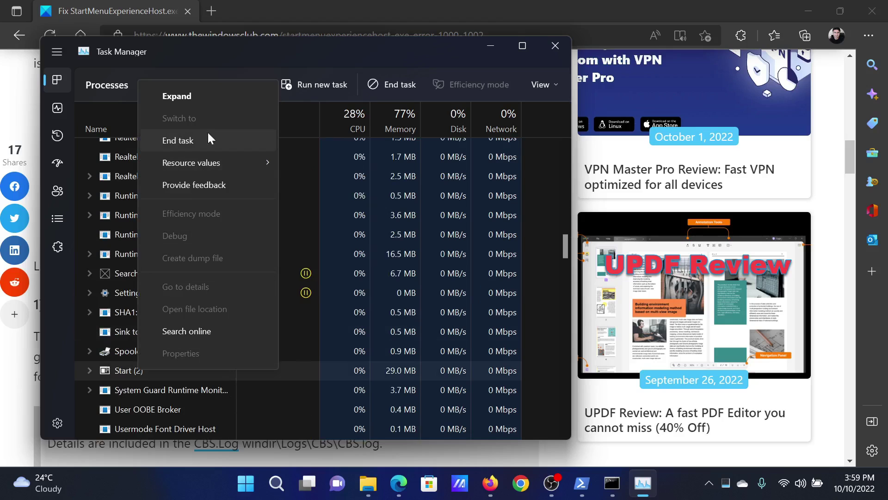
{"action": "left_click", "coordinate": [555, 45]}
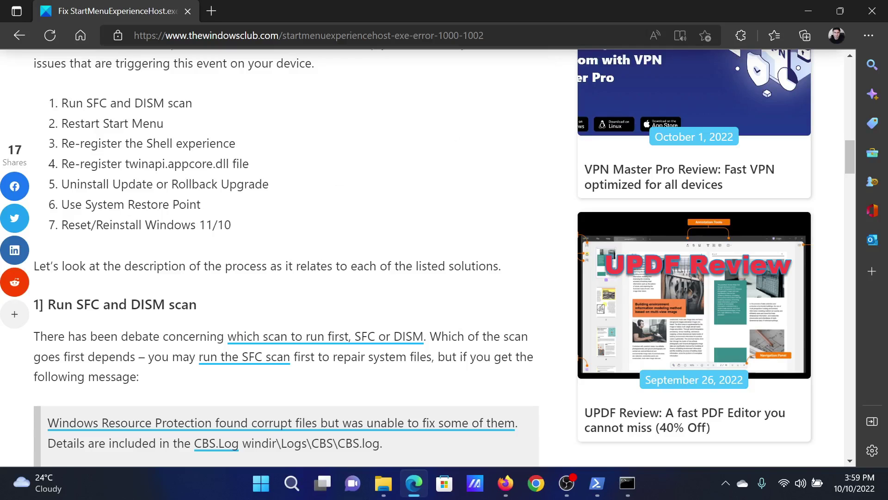
Step: Highlight the Re-register the Shell experience fix and copy its PowerShell command
{"action": "left_click_drag", "start_coordinate": [70, 144], "coordinate": [211, 143]}
{"action": "left_click", "coordinate": [299, 166]}
{"action": "scroll", "coordinate": [308, 209], "scroll_direction": "down", "scroll_amount": 10}
{"action": "scroll", "coordinate": [308, 222], "scroll_direction": "up", "scroll_amount": 3}
{"action": "scroll", "coordinate": [309, 228], "scroll_direction": "down", "scroll_amount": 1}
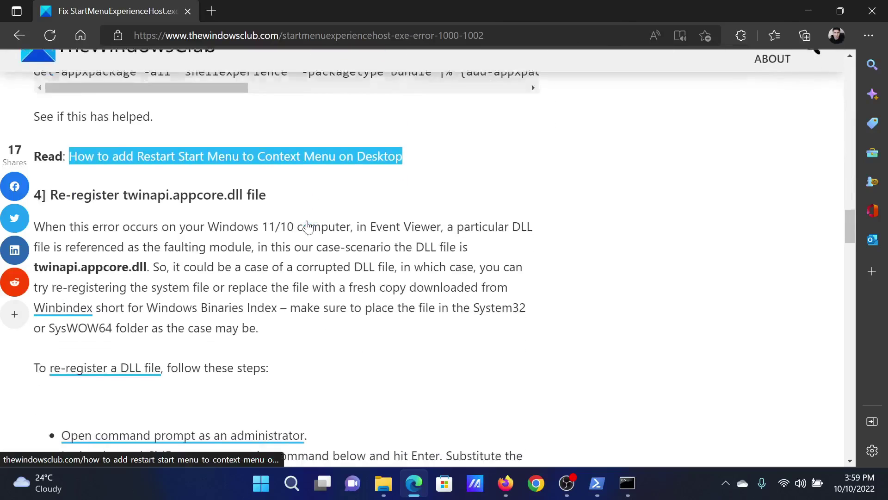
{"action": "scroll", "coordinate": [307, 228], "scroll_direction": "up", "scroll_amount": 2}
{"action": "triple_click", "coordinate": [298, 200]}
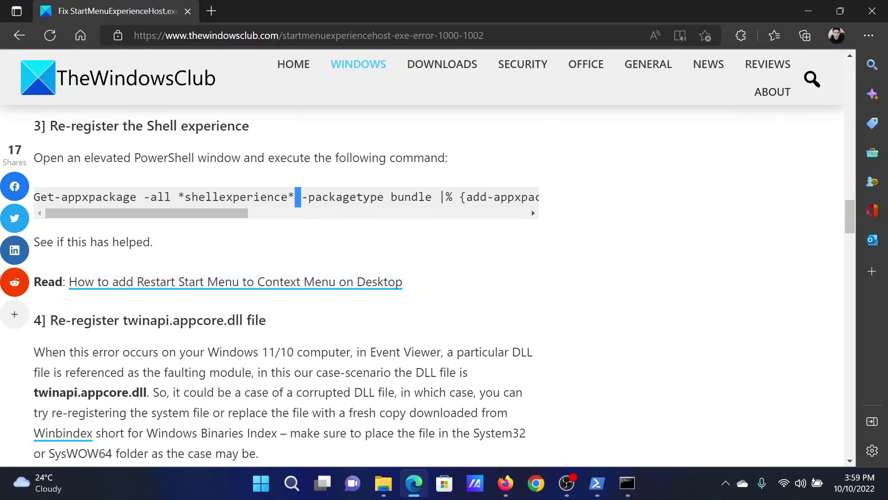
{"action": "right_click", "coordinate": [297, 202]}
{"action": "left_click", "coordinate": [321, 174]}
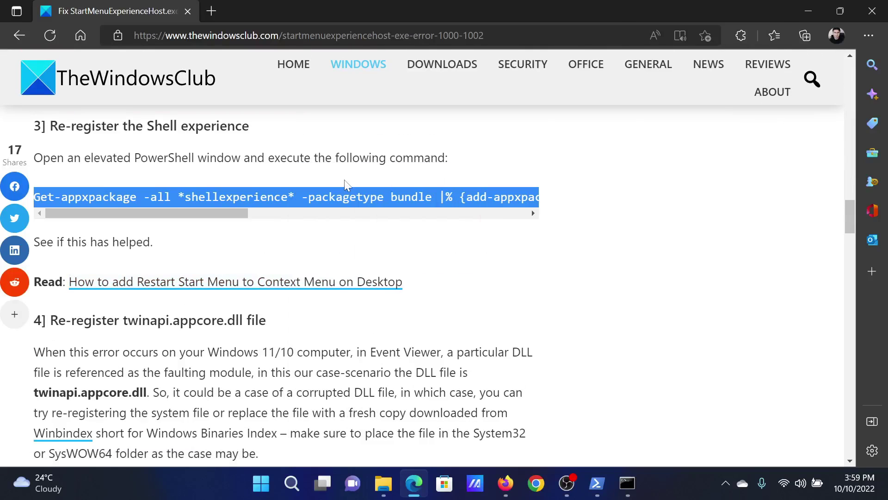
Step: Paste and run the Get-appxpackage command in an administrator PowerShell, then leave the console
{"action": "left_click", "coordinate": [292, 483]}
{"action": "type", "text": "power"}
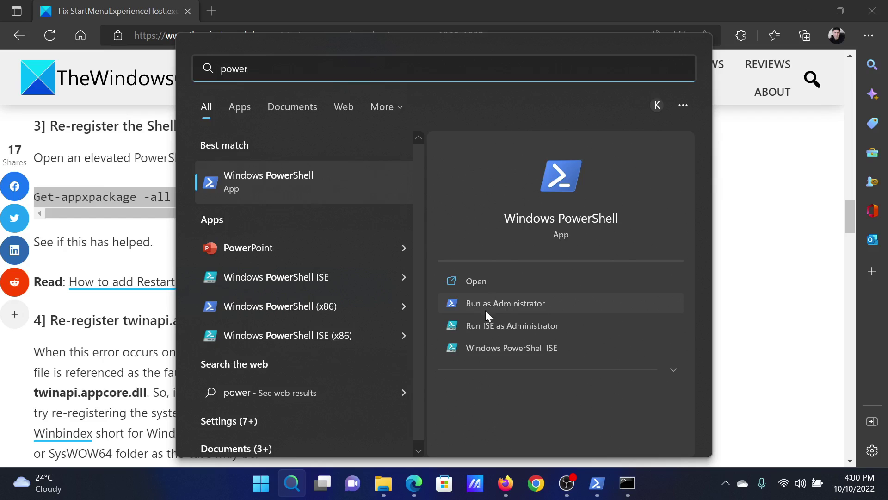
{"action": "left_click", "coordinate": [597, 486]}
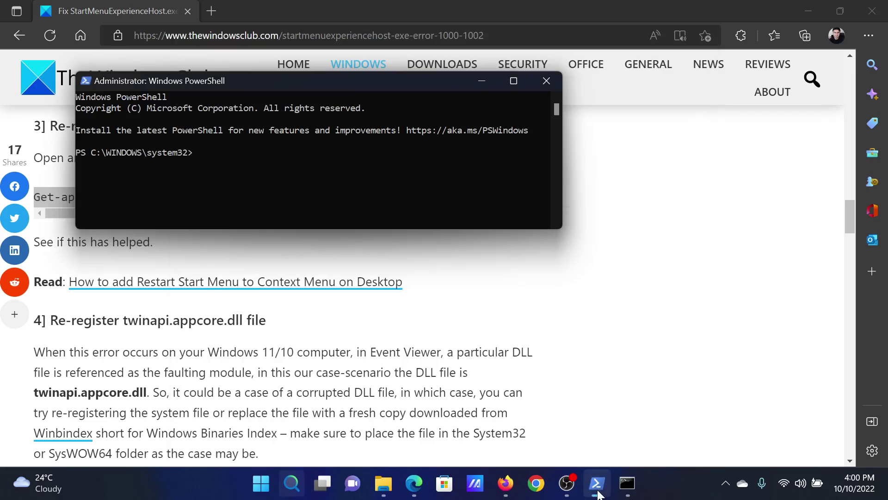
{"action": "right_click", "coordinate": [255, 171]}
{"action": "key", "text": "Return"}
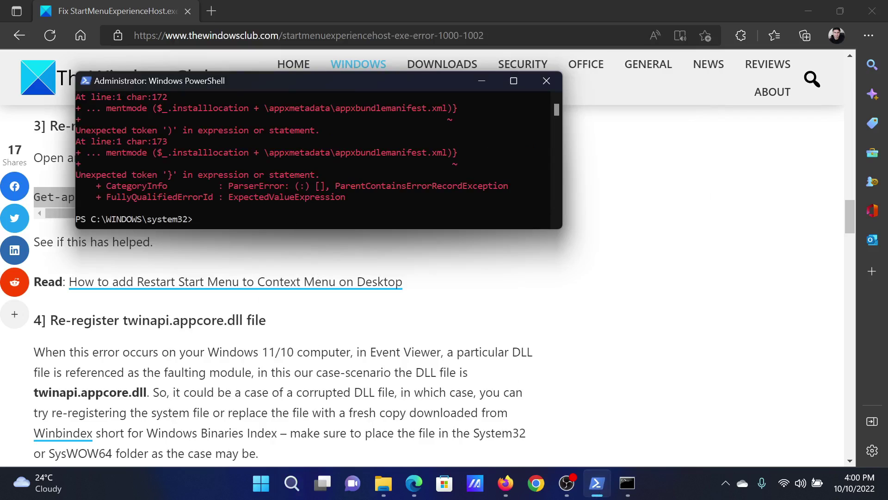
{"action": "key", "text": "alt+Tab"}
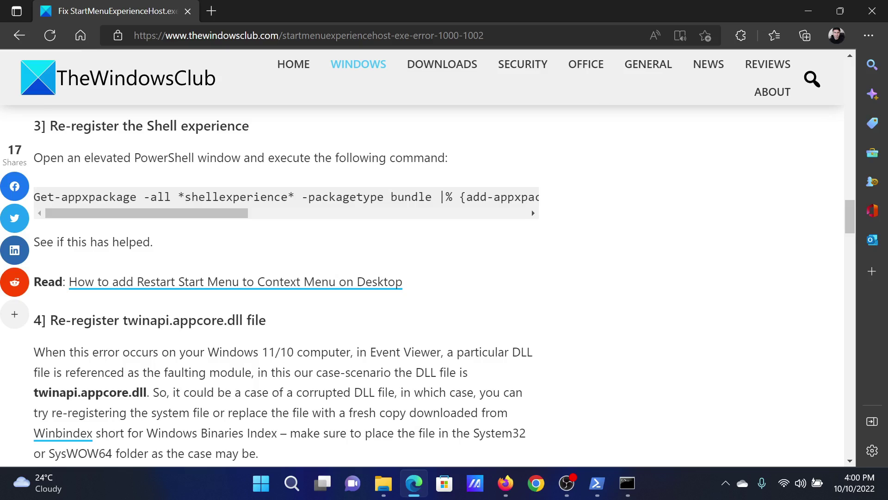
{"action": "left_click_drag", "start_coordinate": [123, 320], "coordinate": [138, 320]}
{"action": "scroll", "coordinate": [139, 320], "scroll_direction": "down", "scroll_amount": 1}
{"action": "scroll", "coordinate": [139, 320], "scroll_direction": "down", "scroll_amount": 3}
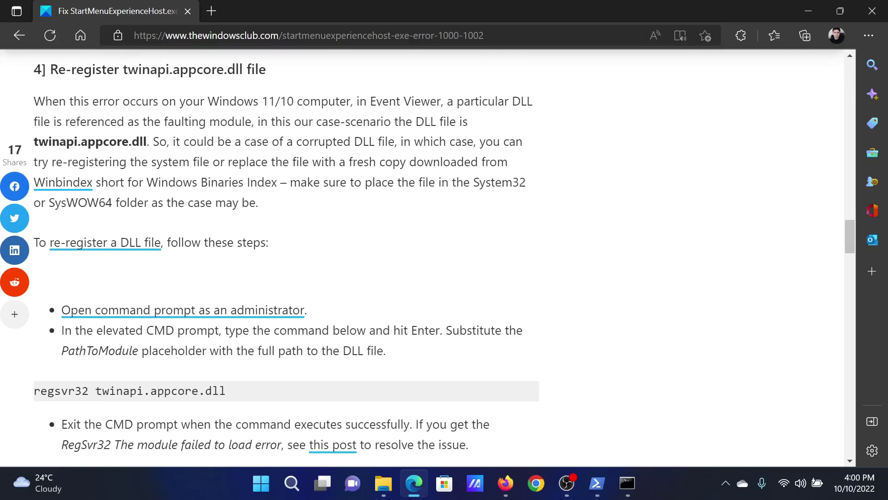
Step: Copy the 'regsvr32 twinapi.appcore.dll' command from the article
{"action": "triple_click", "coordinate": [179, 392]}
{"action": "right_click", "coordinate": [180, 391]}
{"action": "left_click", "coordinate": [264, 81]}
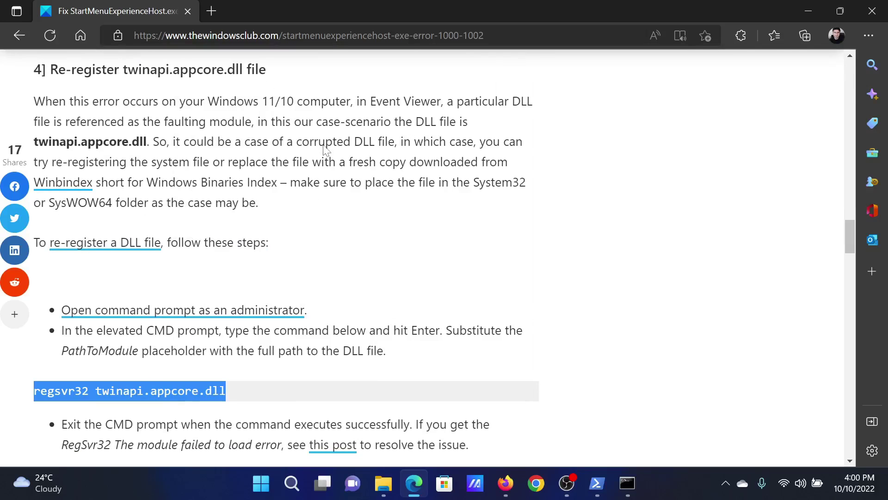
Step: Run regsvr32 twinapi.appcore.dll in the admin Command Prompt and dismiss the DllRegisterServer error
{"action": "left_click", "coordinate": [626, 482]}
{"action": "left_click", "coordinate": [669, 394]}
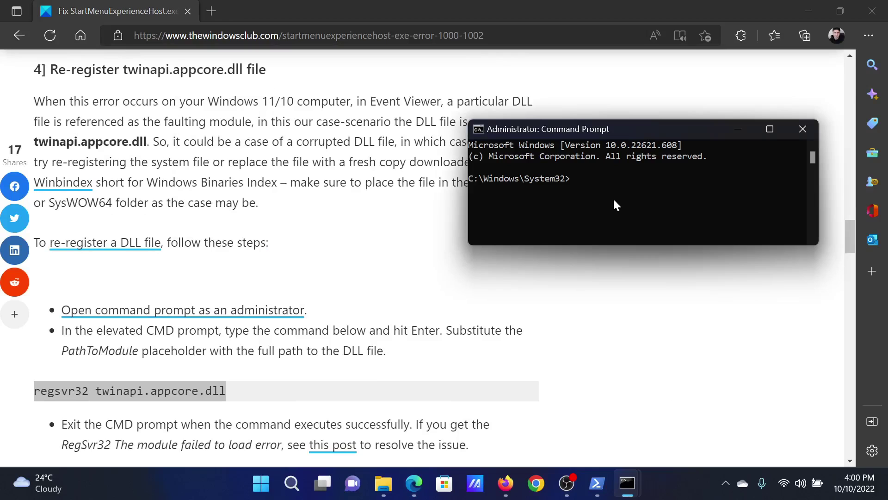
{"action": "right_click", "coordinate": [616, 186]}
{"action": "left_click", "coordinate": [651, 229]}
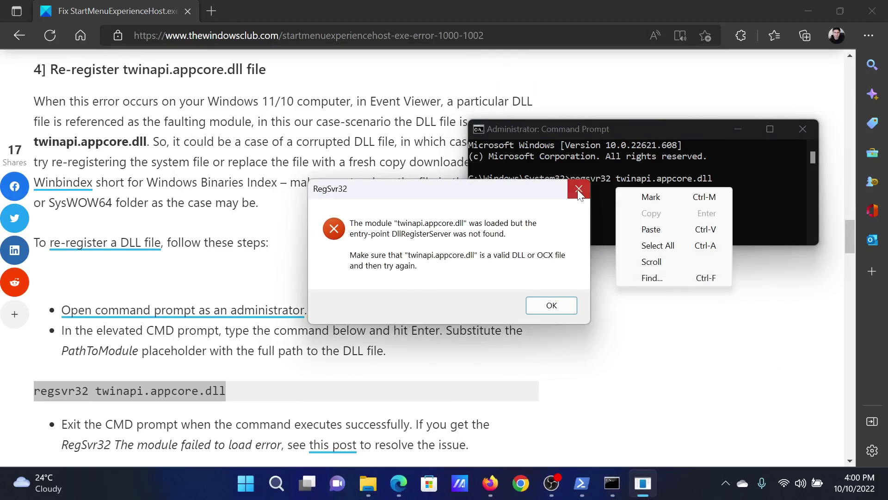
{"action": "left_click", "coordinate": [551, 305]}
{"action": "left_click", "coordinate": [359, 254]}
{"action": "scroll", "coordinate": [369, 277], "scroll_direction": "down", "scroll_amount": 3}
{"action": "left_click", "coordinate": [368, 277]}
{"action": "scroll", "coordinate": [369, 277], "scroll_direction": "down", "scroll_amount": 2}
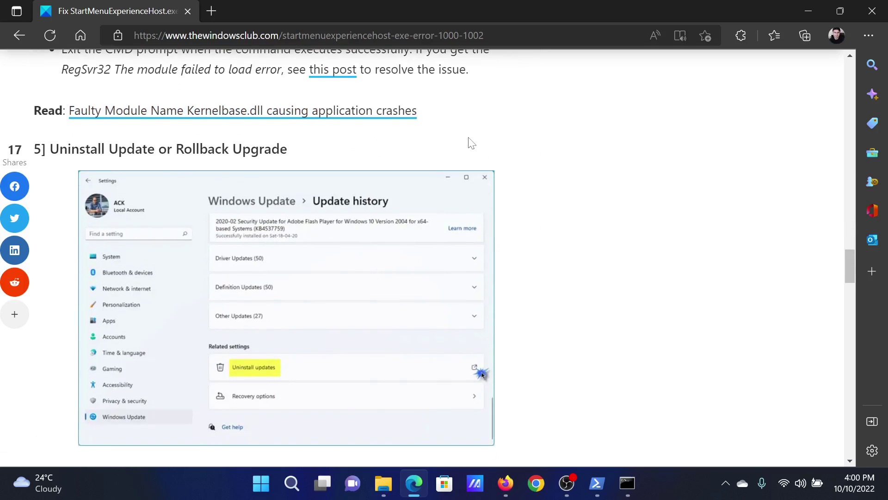
{"action": "right_click", "coordinate": [261, 494]}
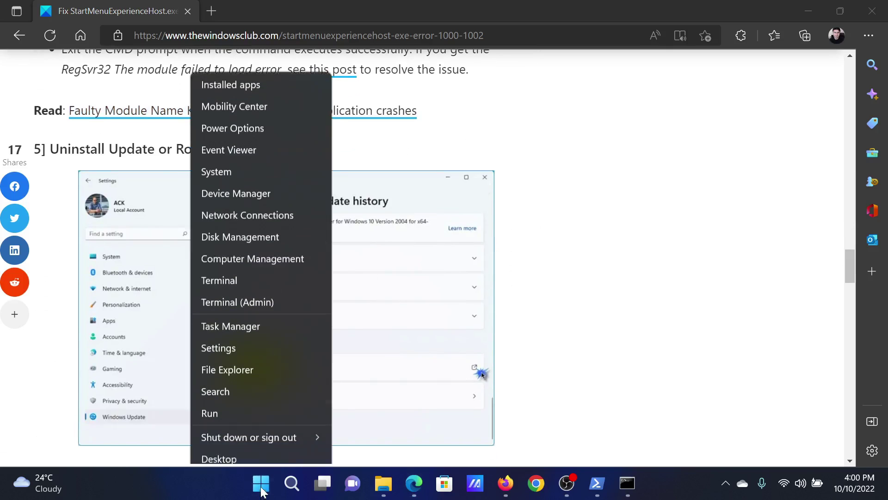
{"action": "left_click", "coordinate": [265, 340]}
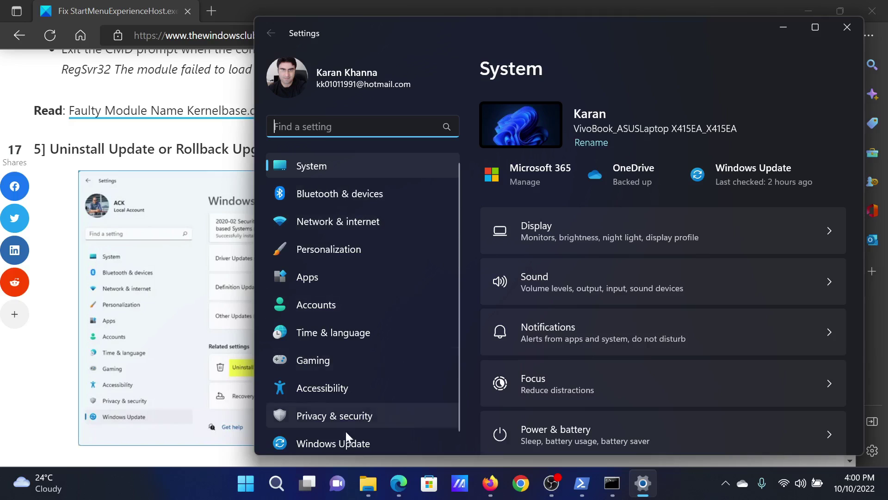
{"action": "left_click", "coordinate": [346, 440]}
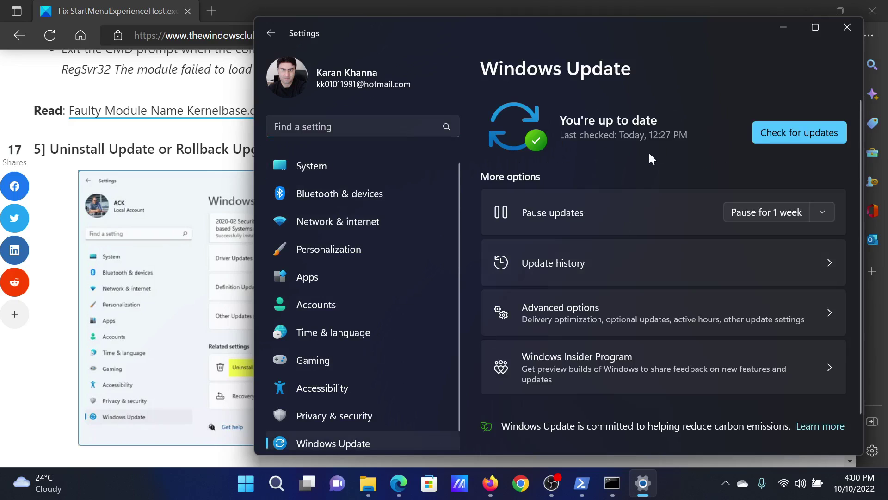
{"action": "scroll", "coordinate": [622, 257], "scroll_direction": "down", "scroll_amount": 2}
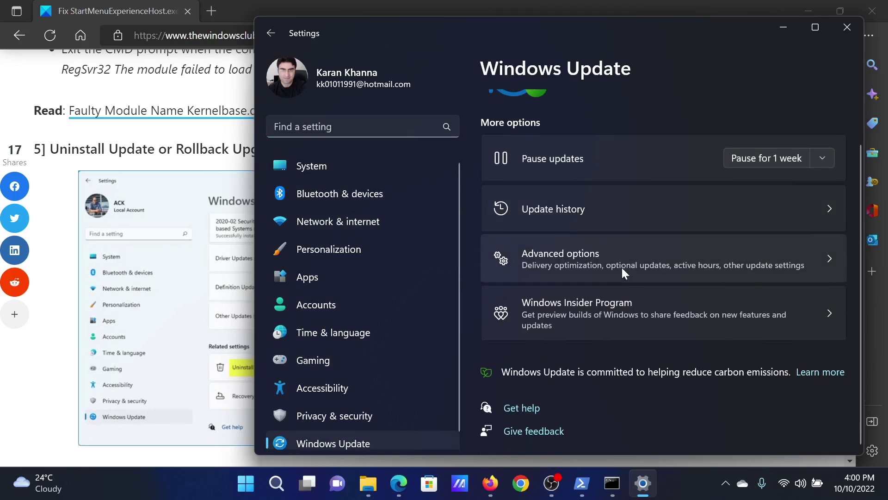
{"action": "left_click", "coordinate": [632, 221]}
{"action": "scroll", "coordinate": [623, 264], "scroll_direction": "down", "scroll_amount": 2}
{"action": "scroll", "coordinate": [622, 288], "scroll_direction": "down", "scroll_amount": 2}
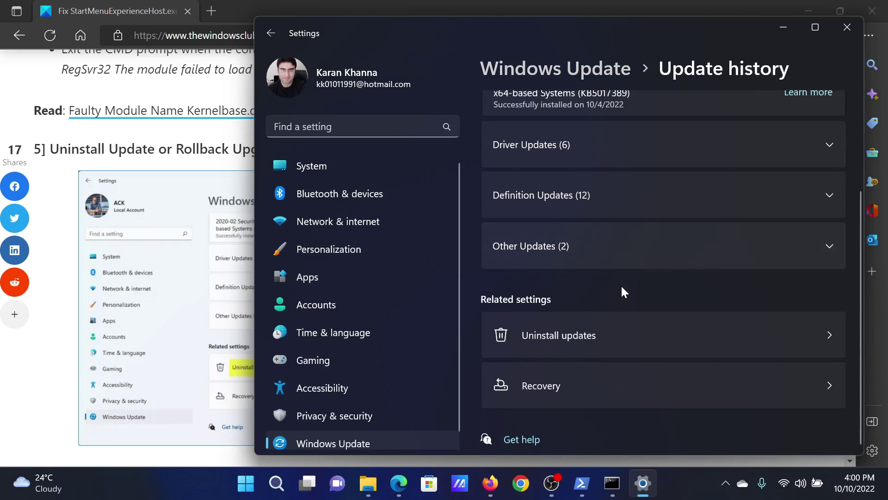
{"action": "left_click", "coordinate": [610, 330]}
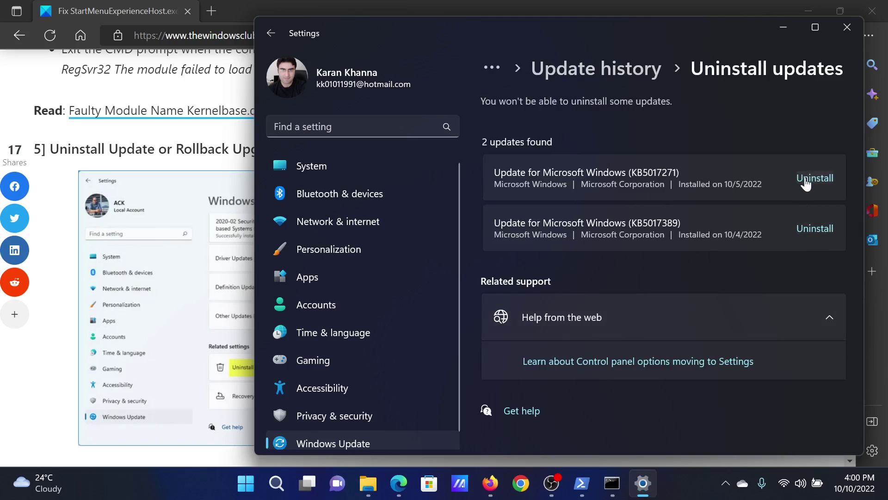
{"action": "left_click", "coordinate": [845, 28]}
{"action": "left_click_drag", "start_coordinate": [849, 264], "coordinate": [855, 61]}
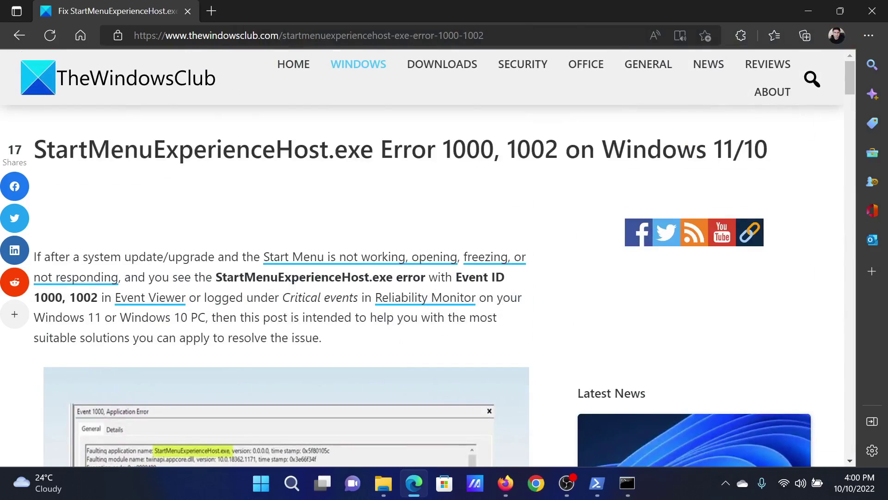
{"action": "left_click_drag", "start_coordinate": [34, 149], "coordinate": [581, 173]}
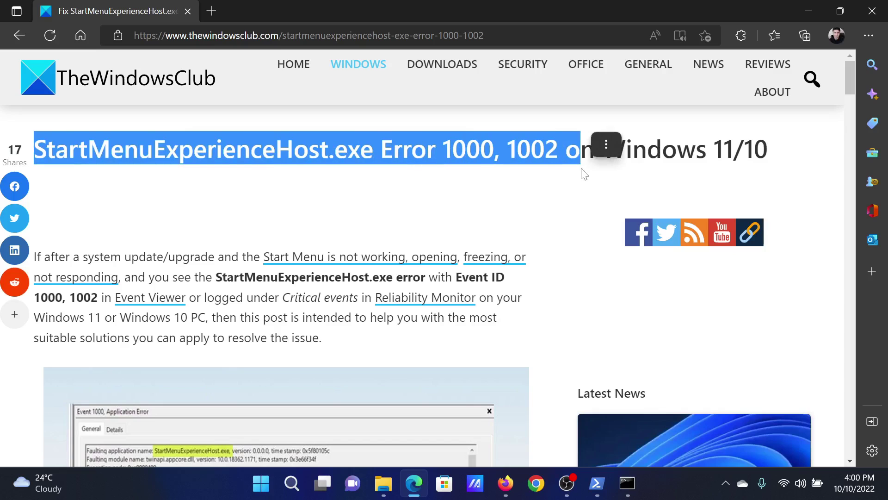
{"action": "left_click", "coordinate": [411, 211]}
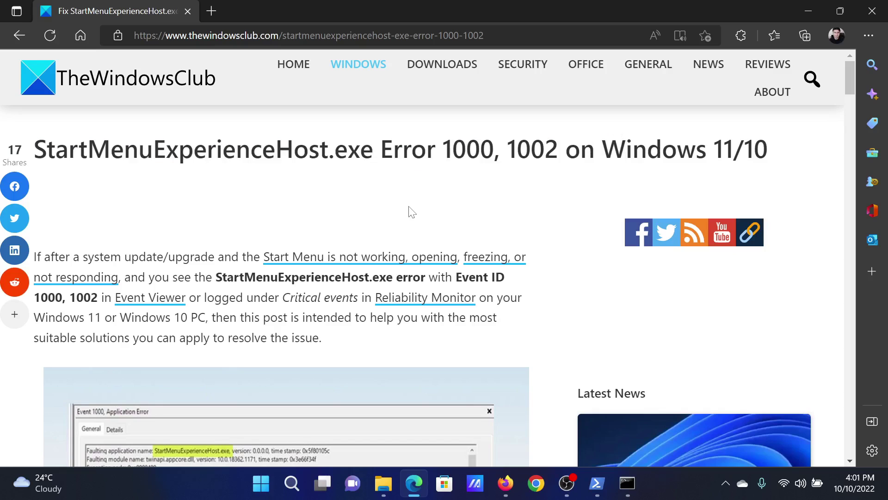